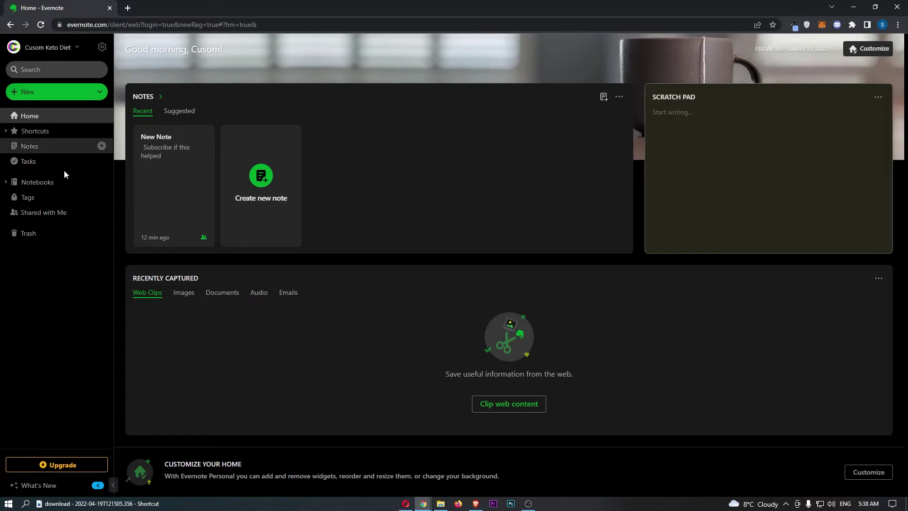
- Show the Notebooks list with First Notebook, September 2022 and Subscribe
left_click(43, 186)
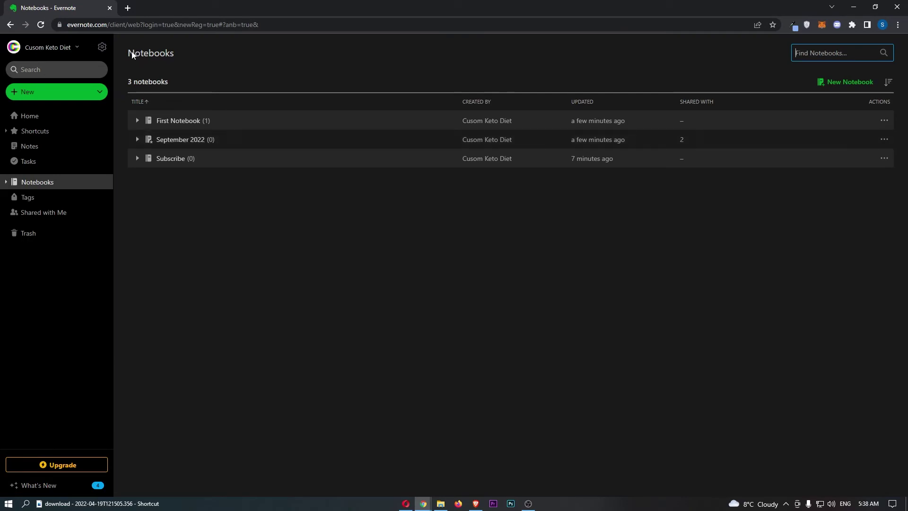
left_click_drag(130, 53, 181, 53)
left_click(230, 68)
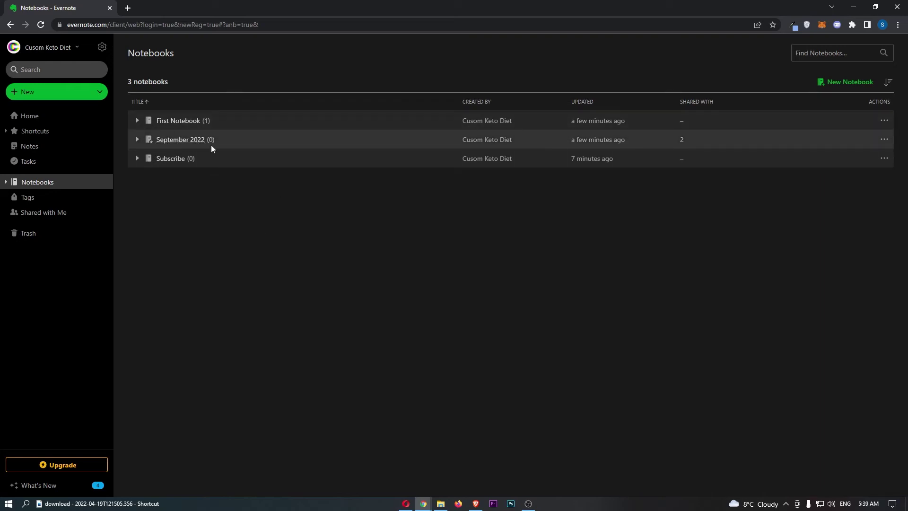
- Add the September 2022 notebook to Shortcuts and open it from its sidebar shortcut
left_click(199, 142)
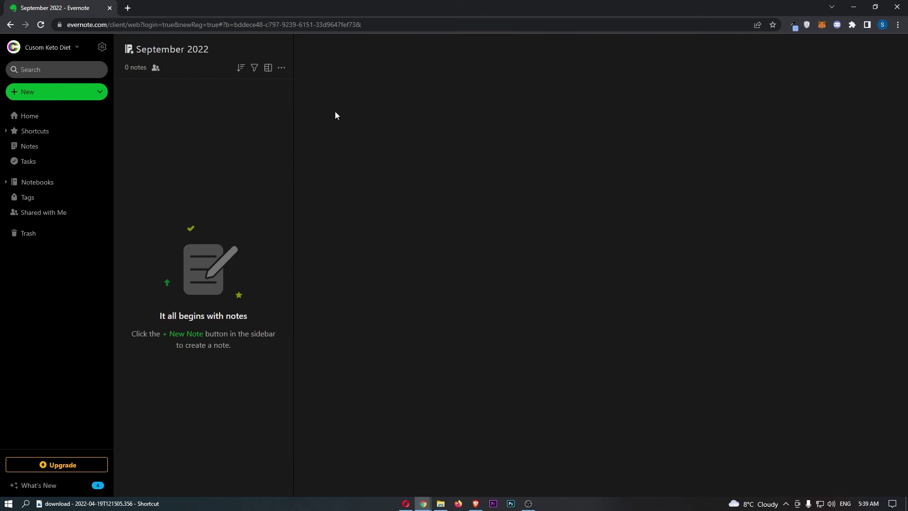
left_click(282, 71)
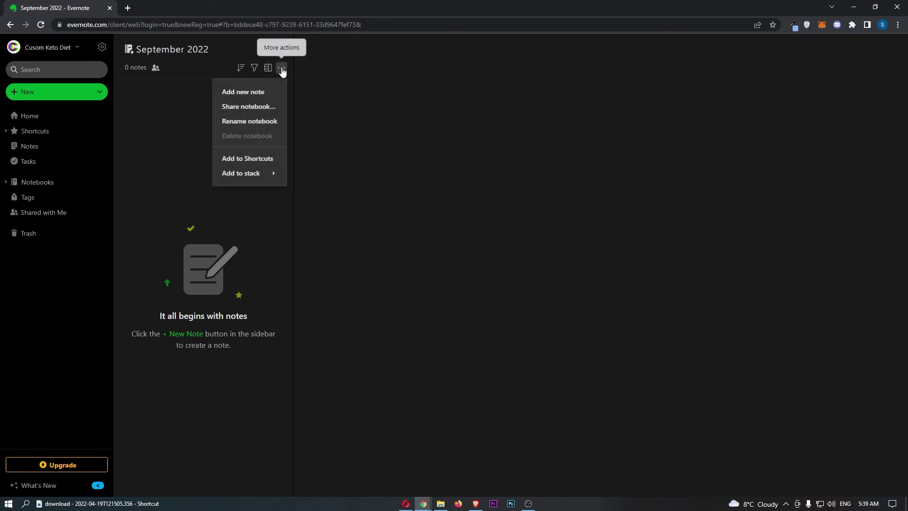
left_click(254, 159)
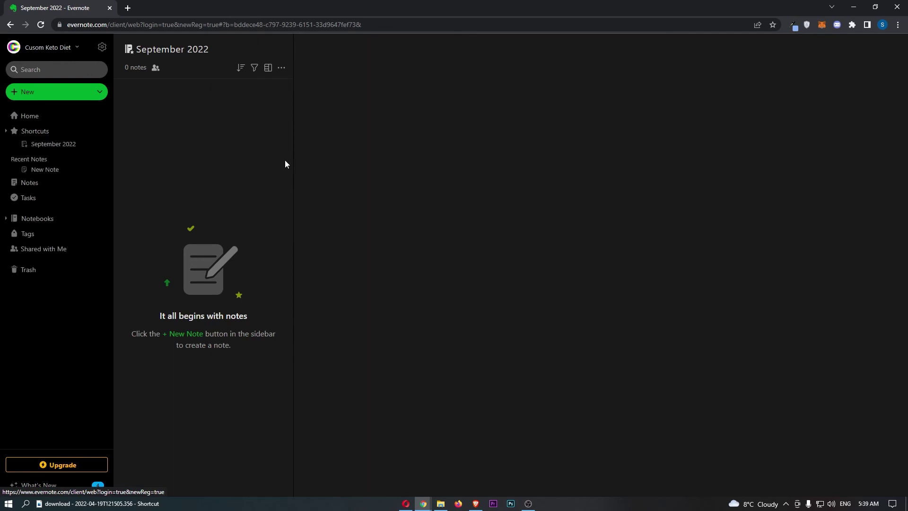
left_click(41, 138)
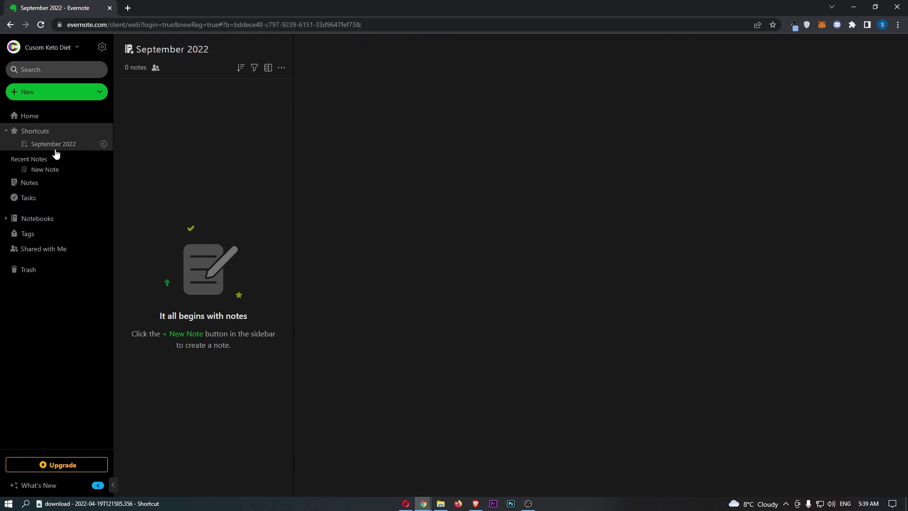